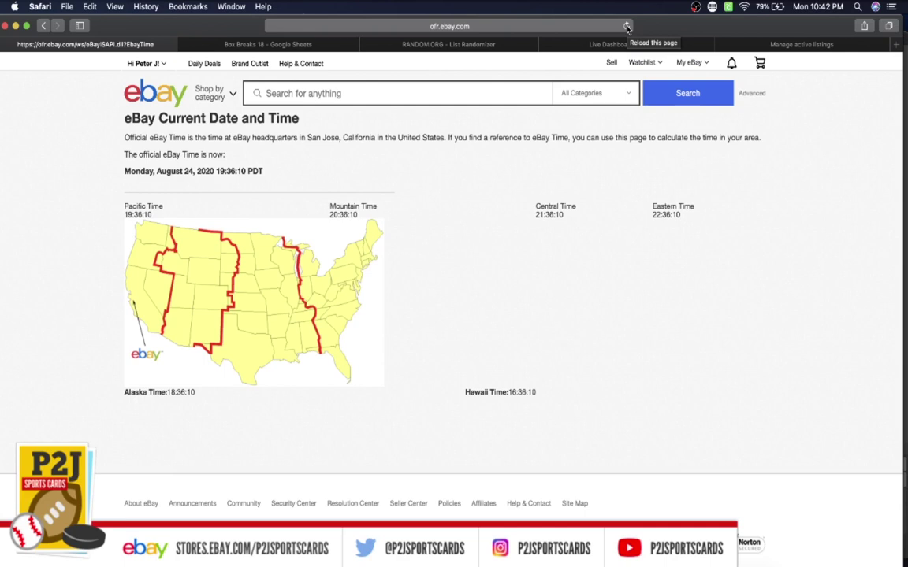
# Step: Reload the eBay Current Date and Time page to show the official current time
pyautogui.click(627, 28)
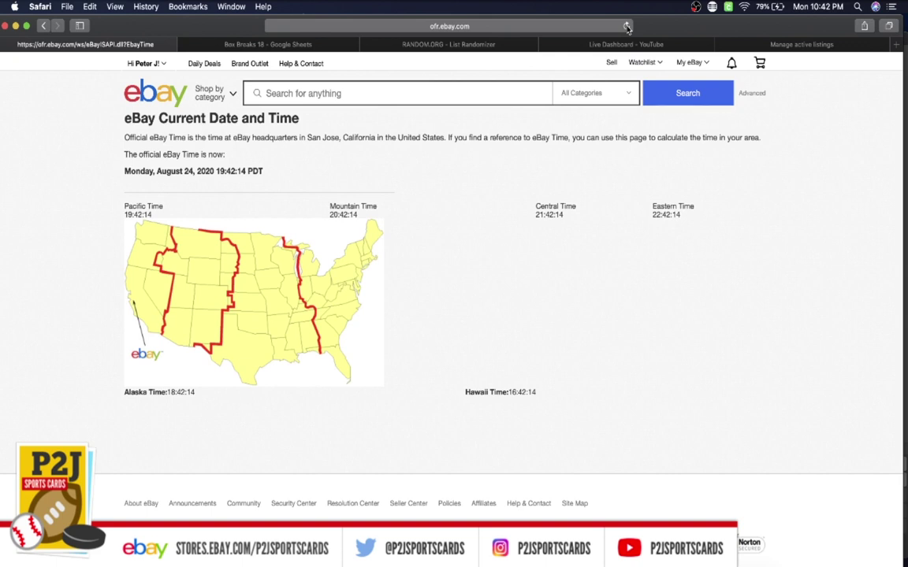
pyautogui.click(251, 45)
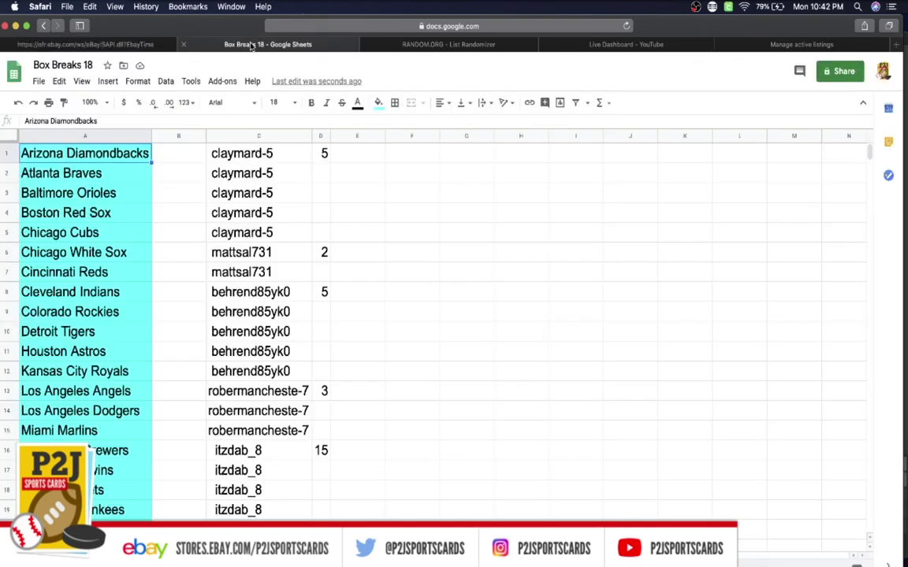
pyautogui.click(261, 157)
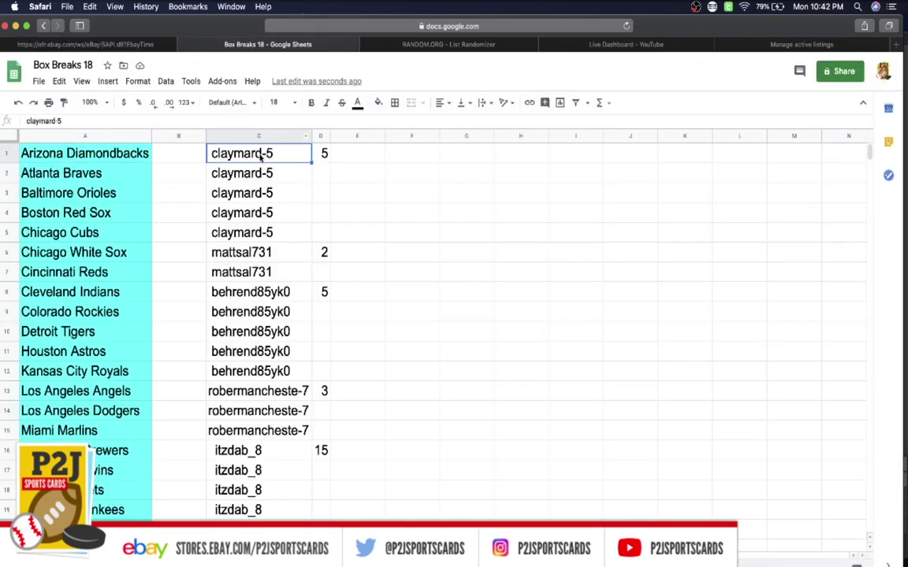
pyautogui.click(276, 254)
pyautogui.scroll(-2, 276, 197)
pyautogui.click(275, 214)
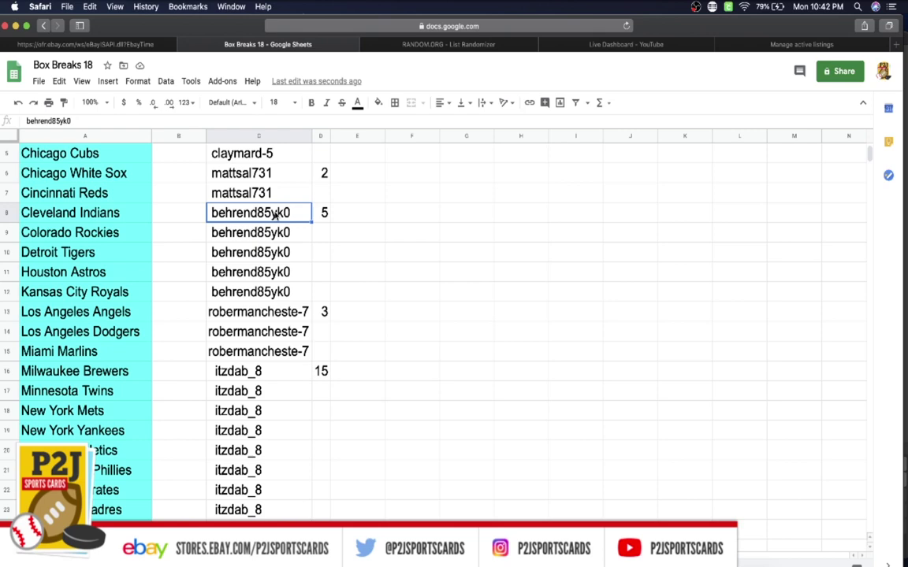
pyautogui.scroll(-1, 277, 236)
pyautogui.click(278, 269)
pyautogui.scroll(-1, 276, 237)
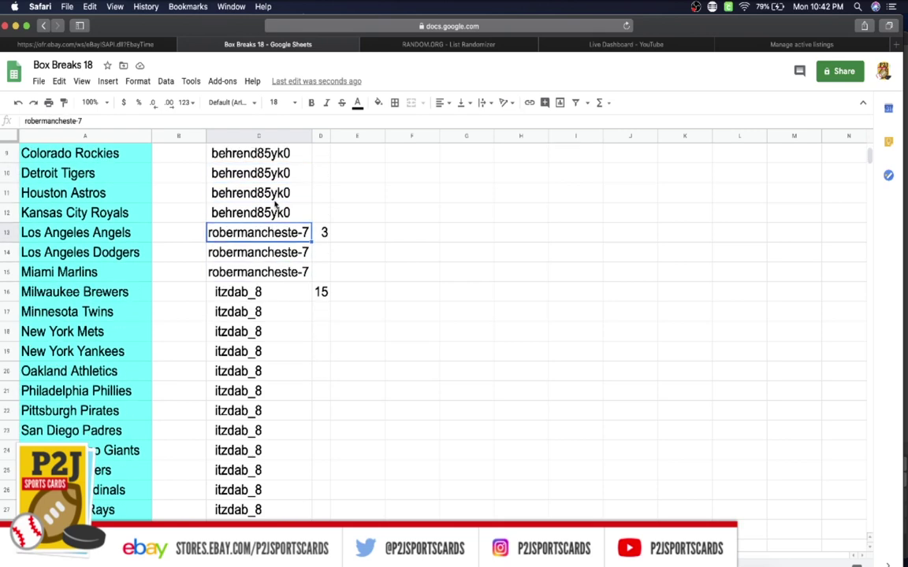
pyautogui.click(273, 294)
# Step: Select the whole usernames column C for copying
pyautogui.scroll(-5, 274, 252)
pyautogui.scroll(7, 272, 236)
pyautogui.scroll(2, 268, 236)
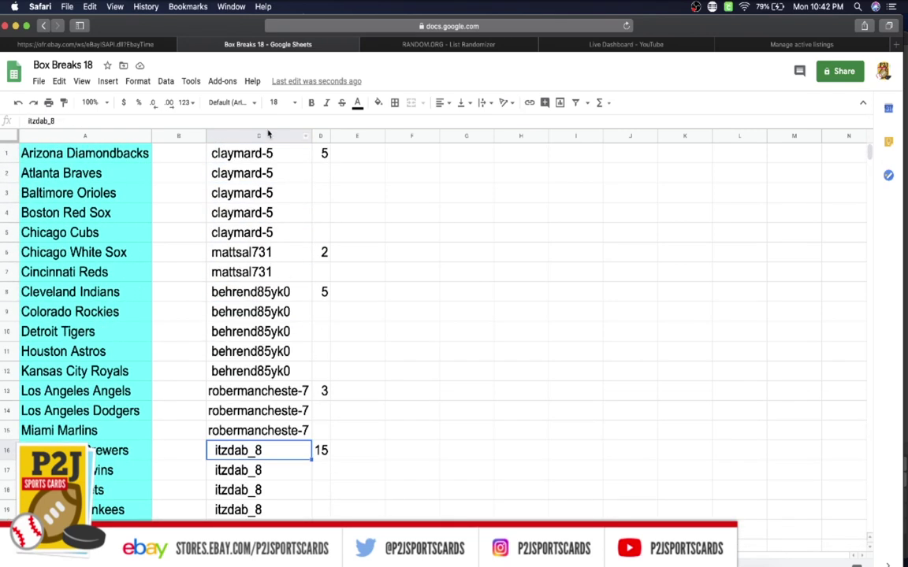
pyautogui.click(267, 136)
pyautogui.scroll(-5, 268, 238)
pyautogui.scroll(5, 269, 236)
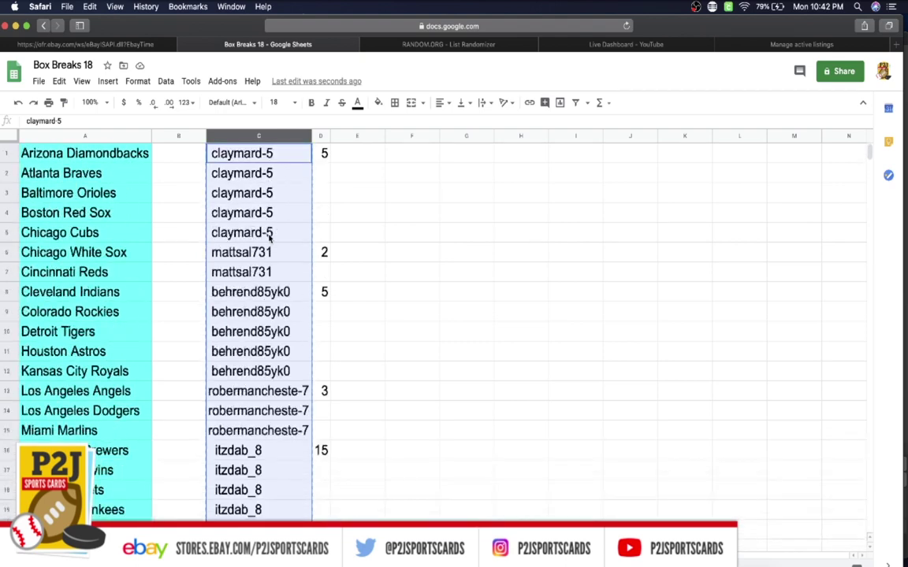
# Step: Paste the copied usernames into RANDOM.ORG's List Randomizer box
pyautogui.click(366, 45)
pyautogui.click(350, 297)
pyautogui.scroll(5, 351, 296)
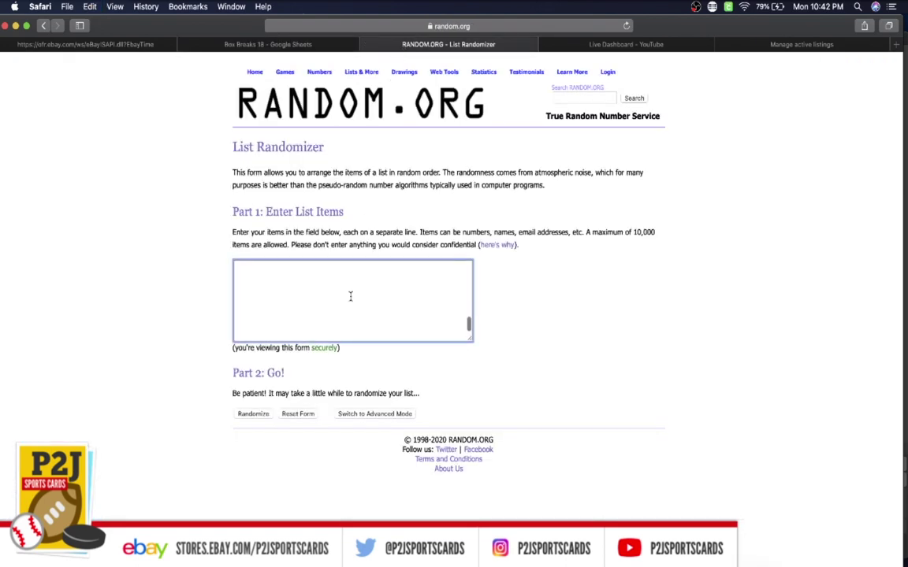
pyautogui.press('super+v')
pyautogui.scroll(-5, 326, 297)
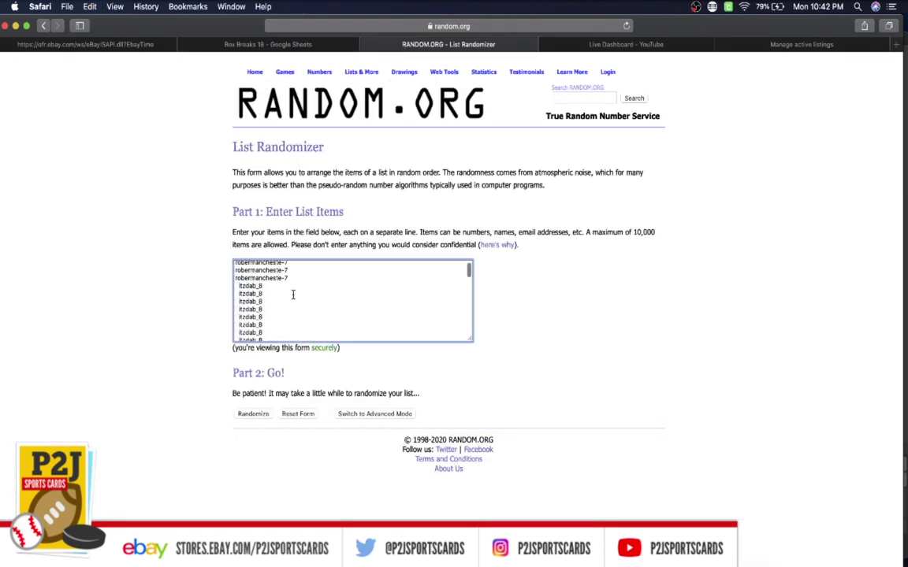
# Step: Randomize the 30 usernames, reshuffle them seven more times, and select the final list
pyautogui.click(252, 416)
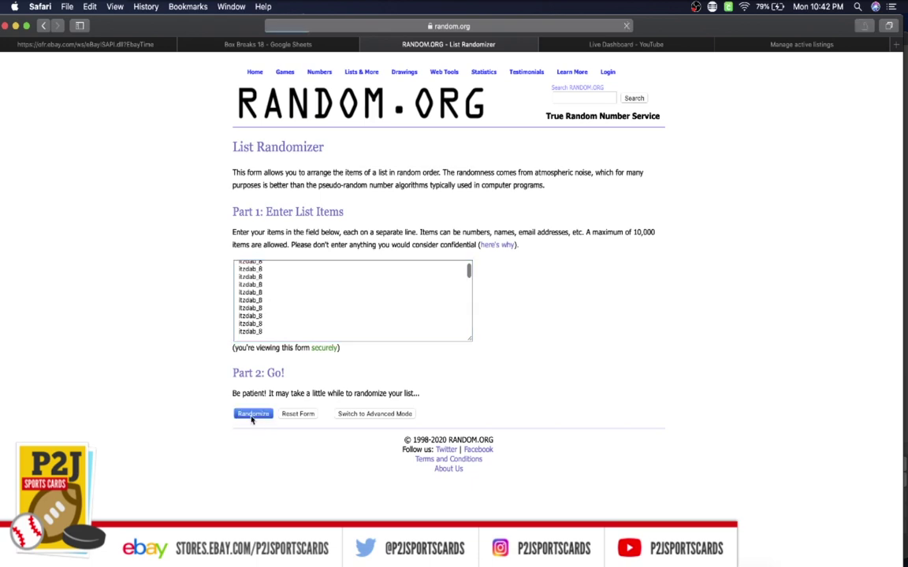
pyautogui.click(244, 509)
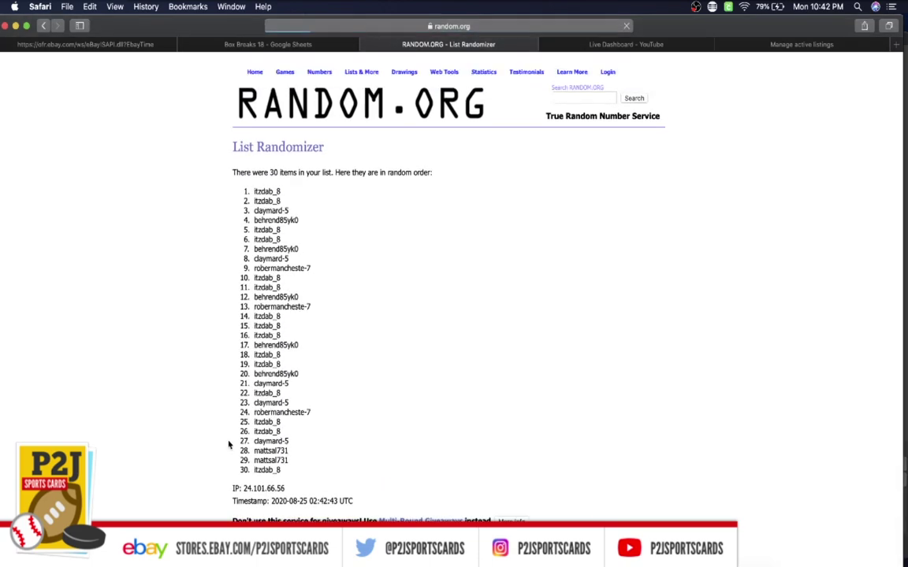
pyautogui.click(244, 508)
pyautogui.scroll(-2, 229, 434)
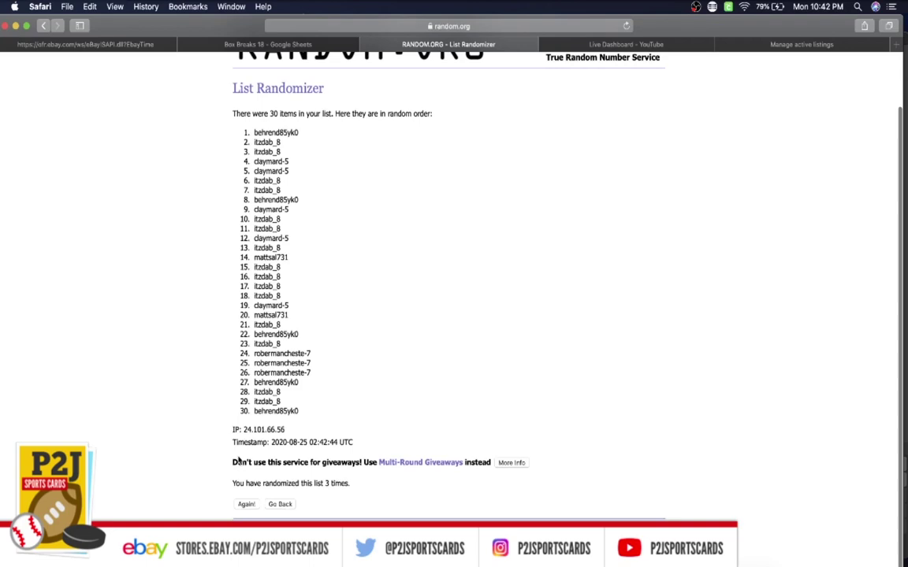
pyautogui.click(245, 508)
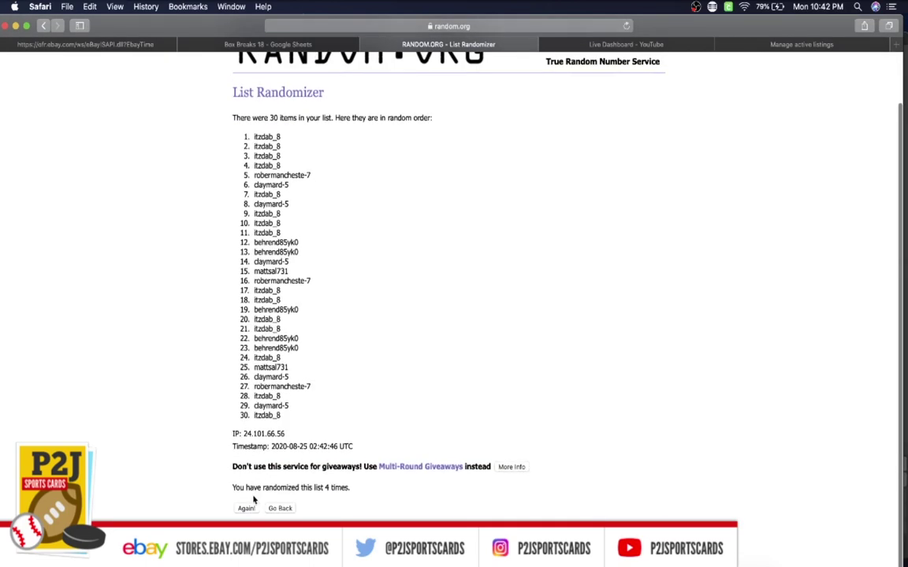
pyautogui.click(246, 506)
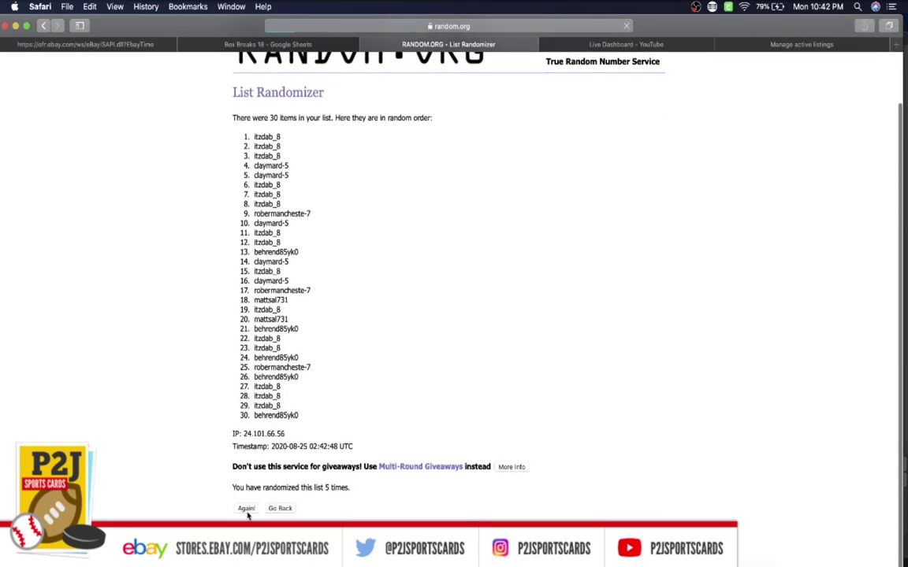
pyautogui.click(248, 508)
pyautogui.click(245, 509)
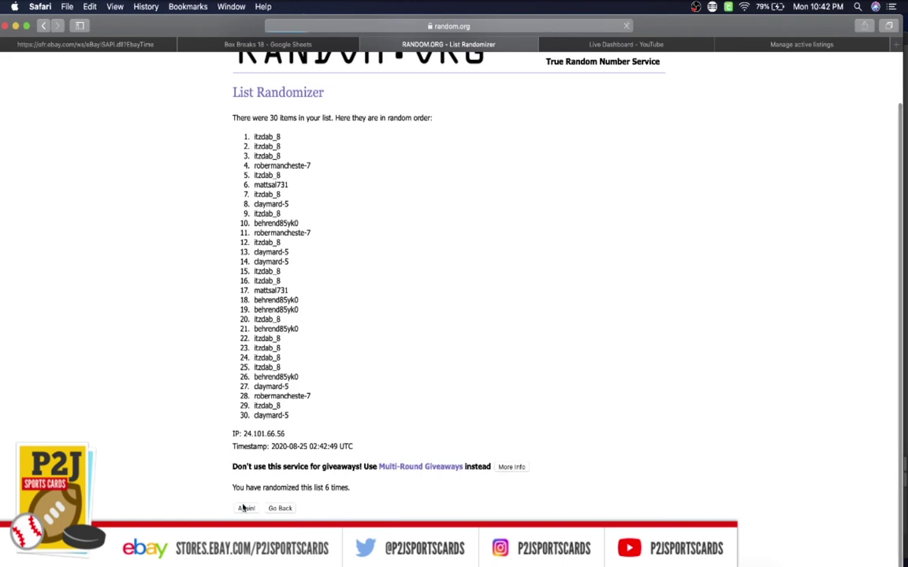
pyautogui.moveTo(245, 190); pyautogui.dragTo(304, 470)
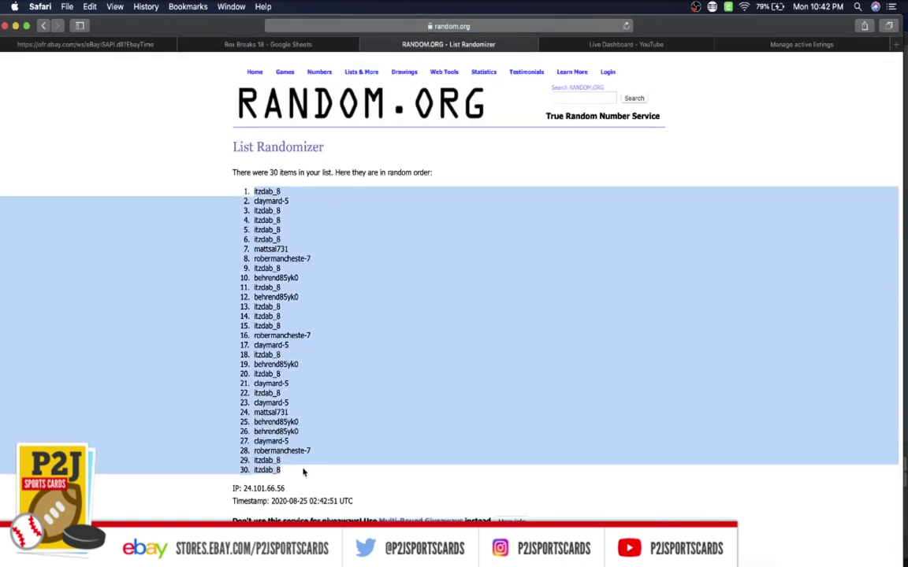
# Step: Paste the randomized usernames into the empty column B beside the team names
pyautogui.click(284, 44)
pyautogui.click(192, 135)
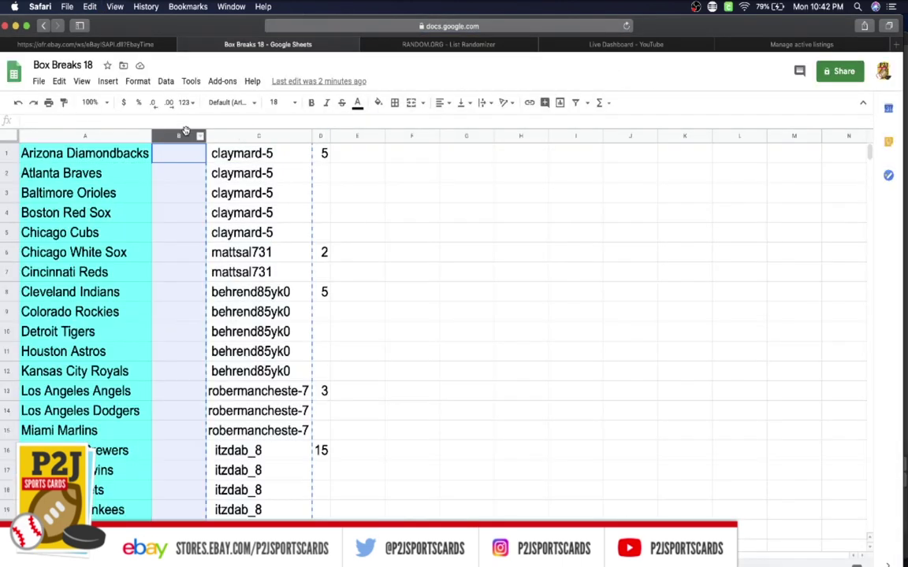
pyautogui.press('super+v')
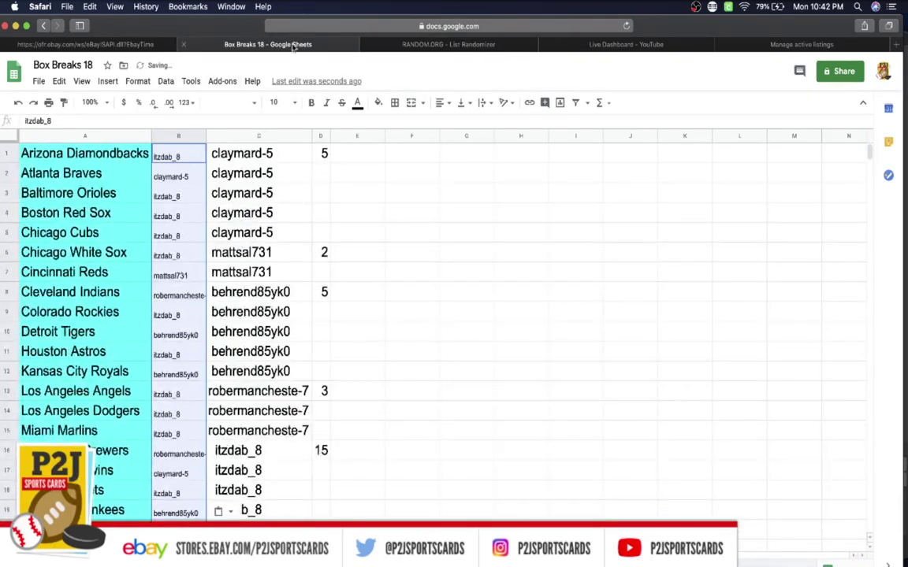
# Step: Set the pasted usernames to font size 18 and autofit column B's width
pyautogui.click(278, 102)
pyautogui.click(277, 277)
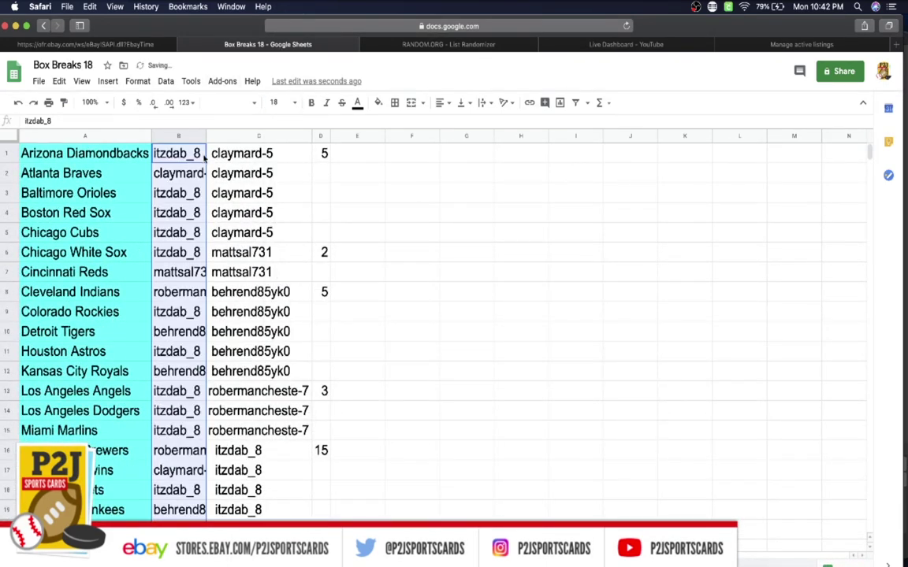
pyautogui.doubleClick(205, 136)
pyautogui.scroll(-3, 205, 215)
pyautogui.scroll(-3, 204, 215)
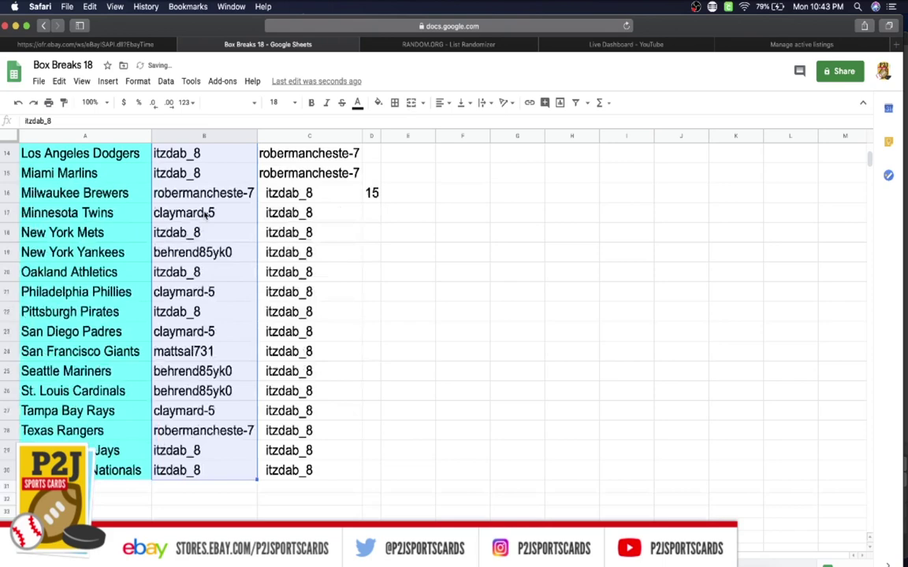
pyautogui.scroll(5, 189, 189)
# Step: Read the assigned usernames from B1 down past the Reds, Tigers, Astros and Twins
pyautogui.click(183, 154)
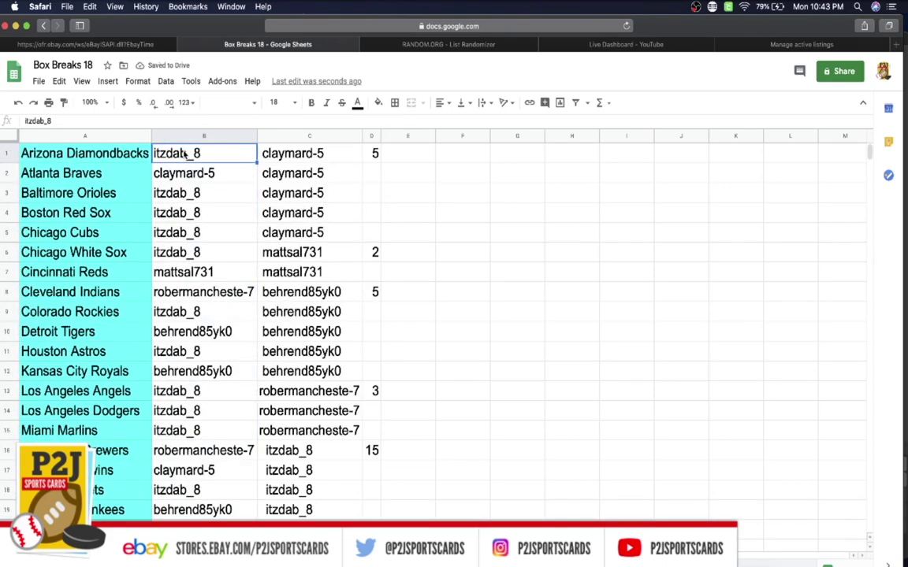
pyautogui.press('Down')
pyautogui.press('Down')
pyautogui.press('Down')
pyautogui.press('Down')
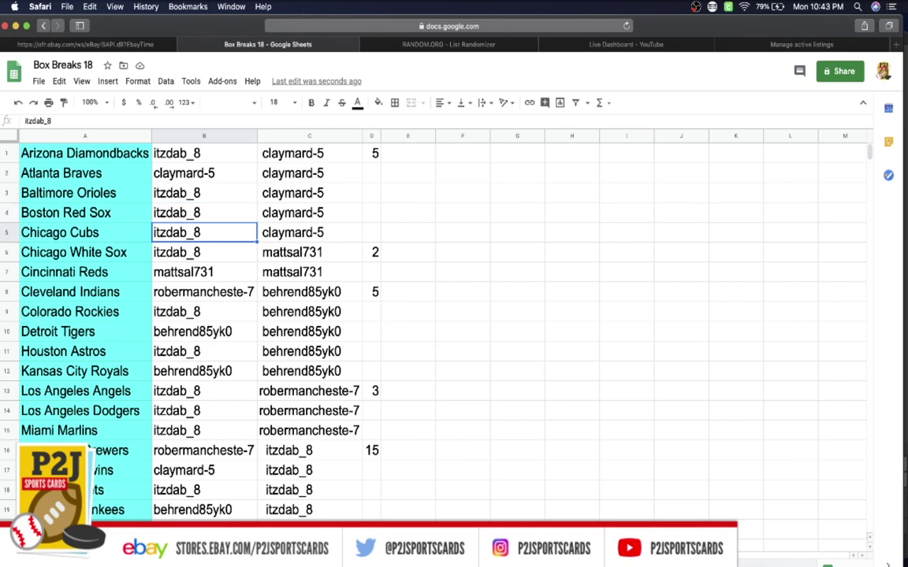
pyautogui.press('Down')
pyautogui.press('Down')
pyautogui.press('Down')
pyautogui.press('Down')
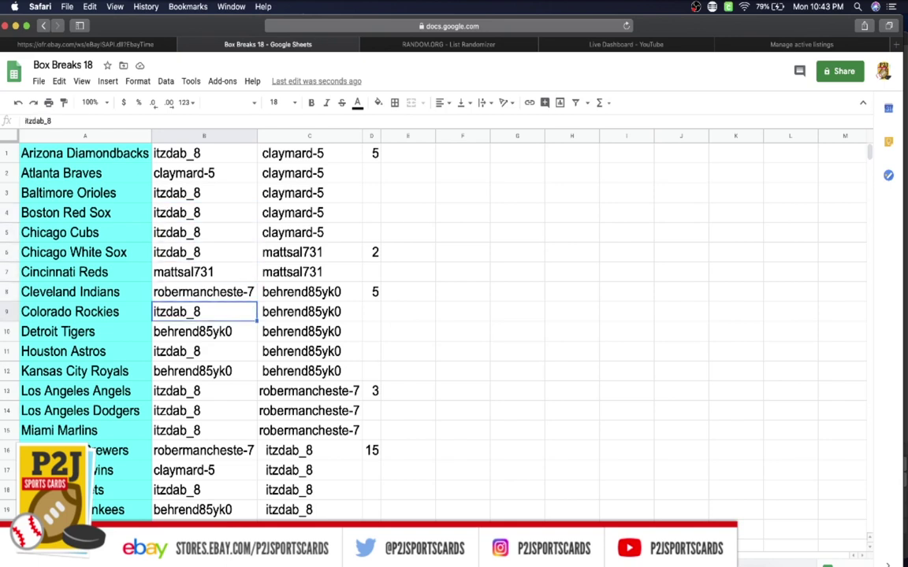
pyautogui.press('Up')
pyautogui.press('Down')
pyautogui.press('Down')
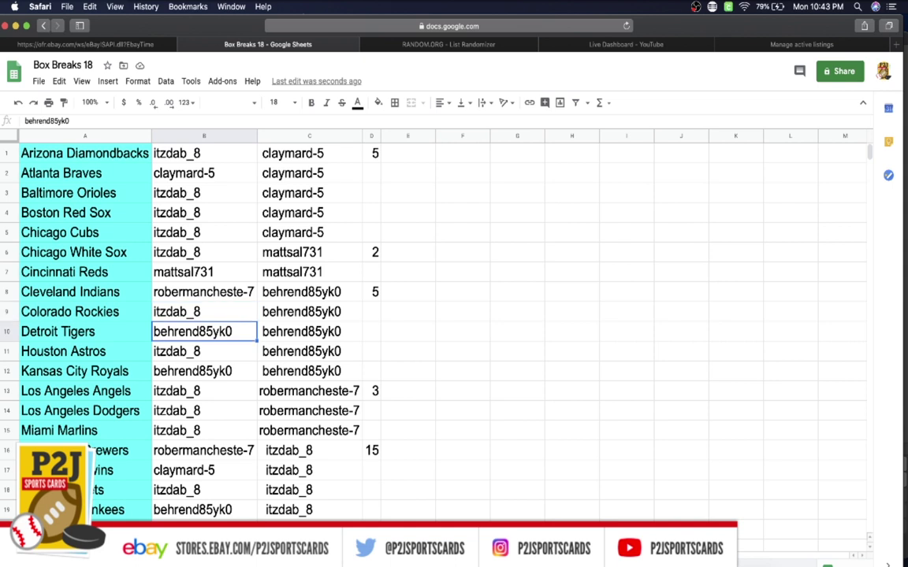
pyautogui.press('Down')
pyautogui.press('Down')
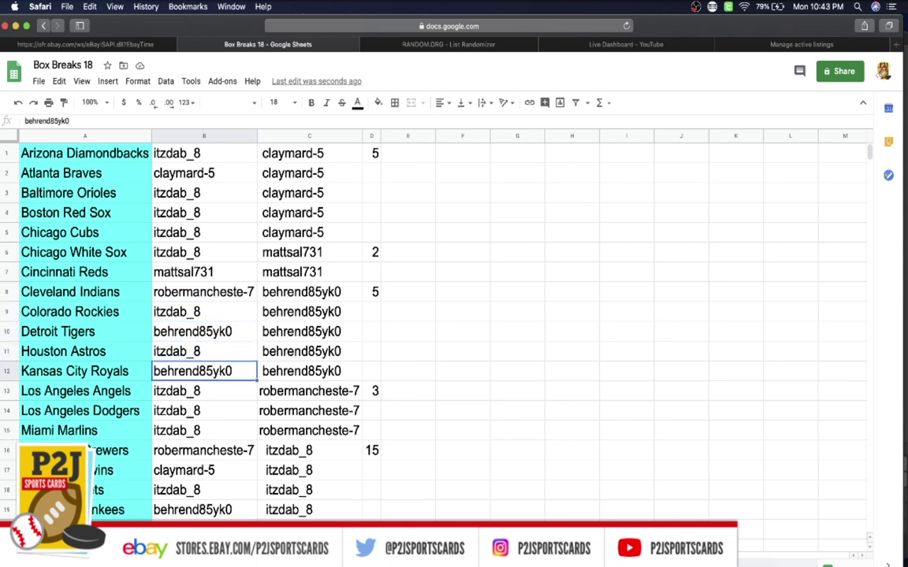
pyautogui.press('Down')
pyautogui.press('Down')
pyautogui.press('Down')
pyautogui.press('Down')
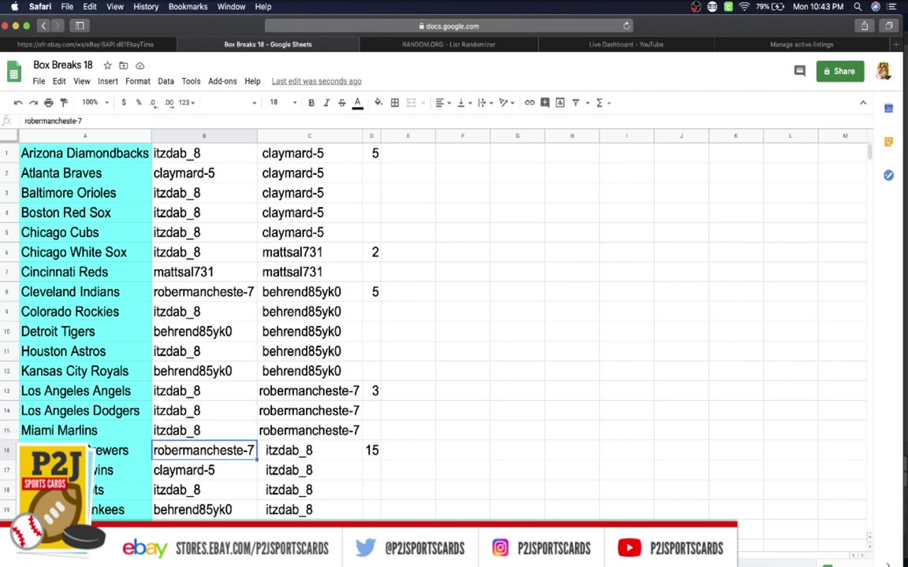
pyautogui.press('Down')
pyautogui.press('Down')
pyautogui.press('Down')
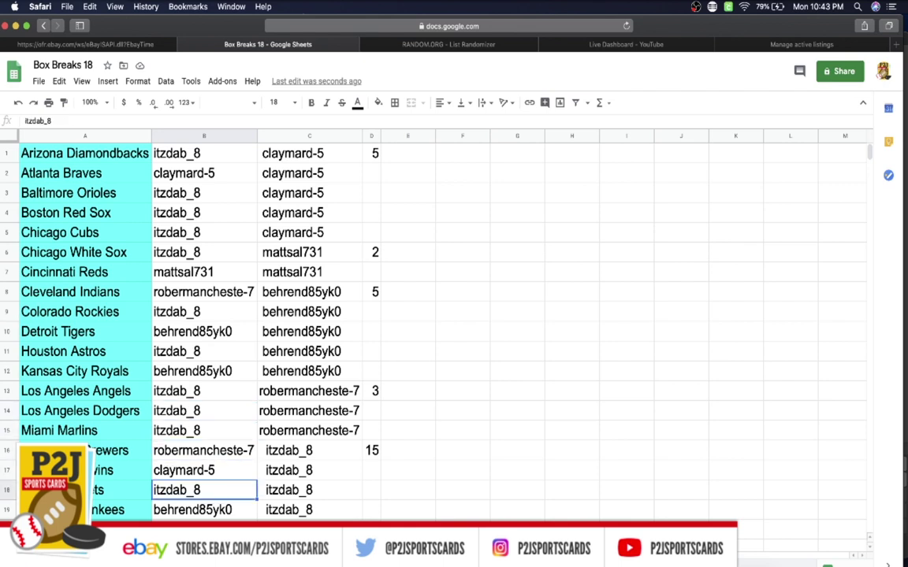
# Step: Continue reading usernames past the Athletics and Giants, then move back up the list
pyautogui.press('Down')
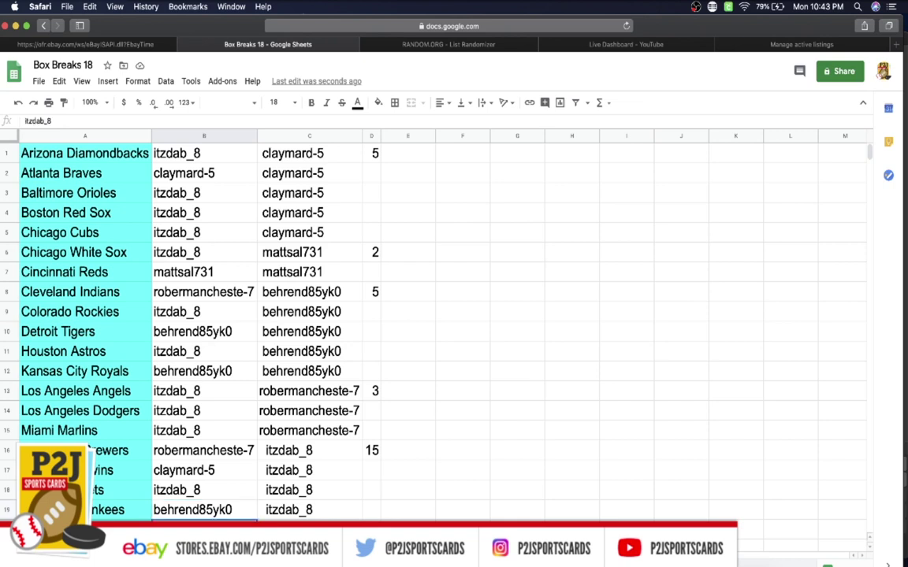
pyautogui.press('Down')
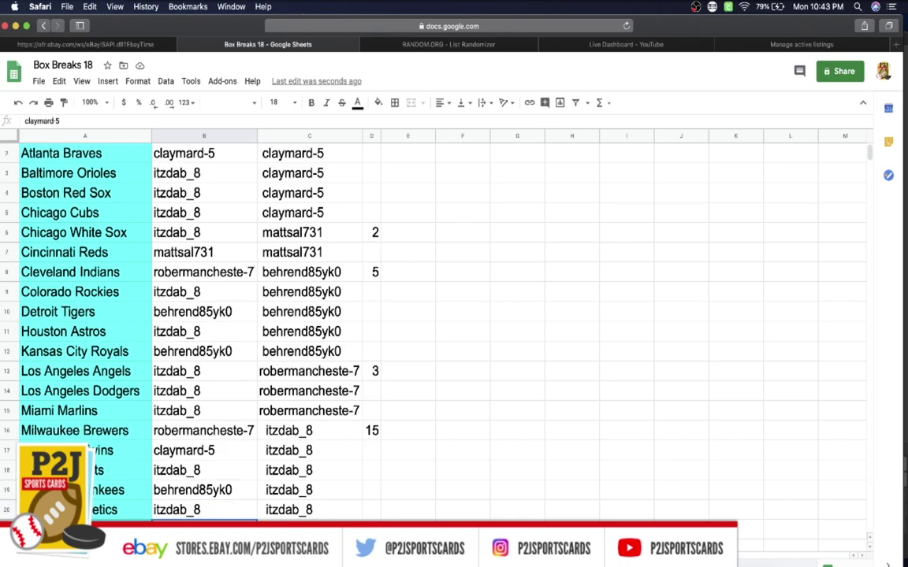
pyautogui.press('Down')
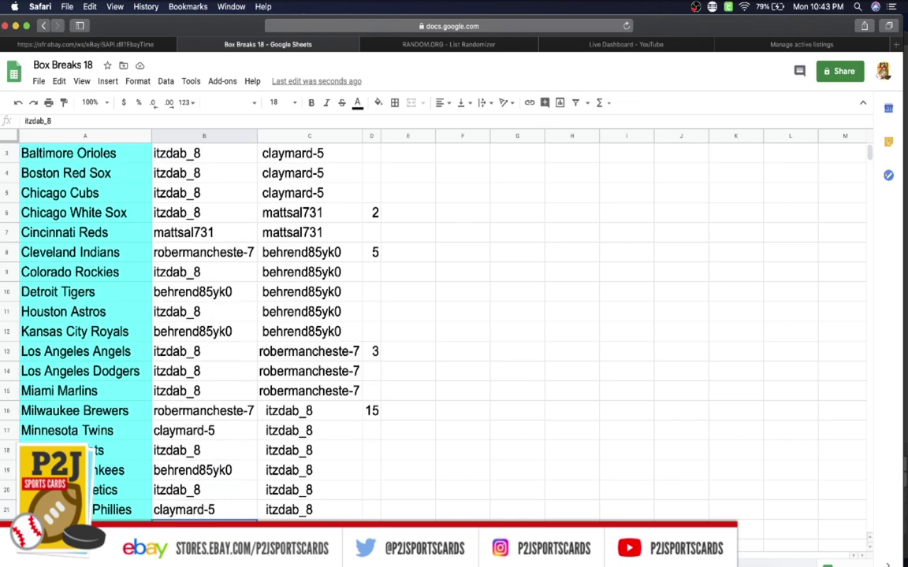
pyautogui.press('Down')
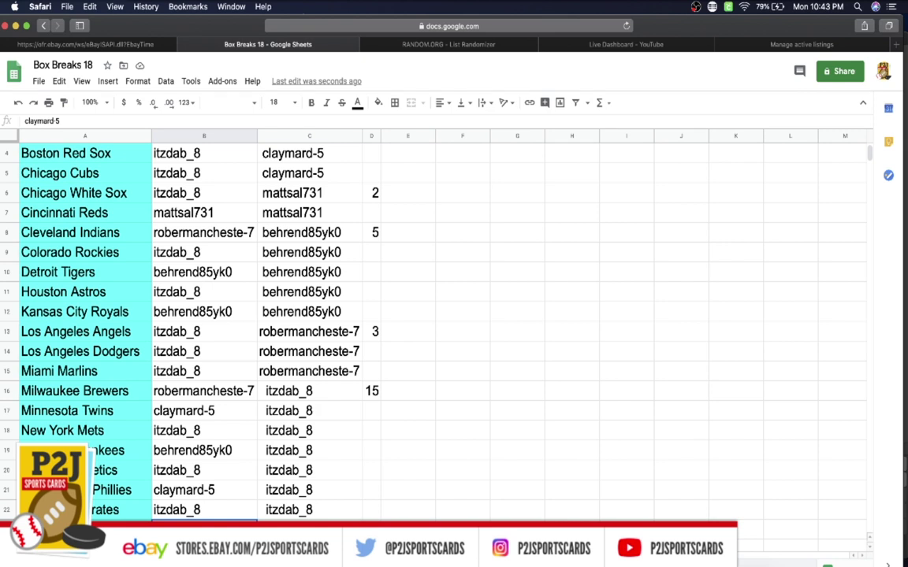
pyautogui.press('Down')
pyautogui.press('Down')
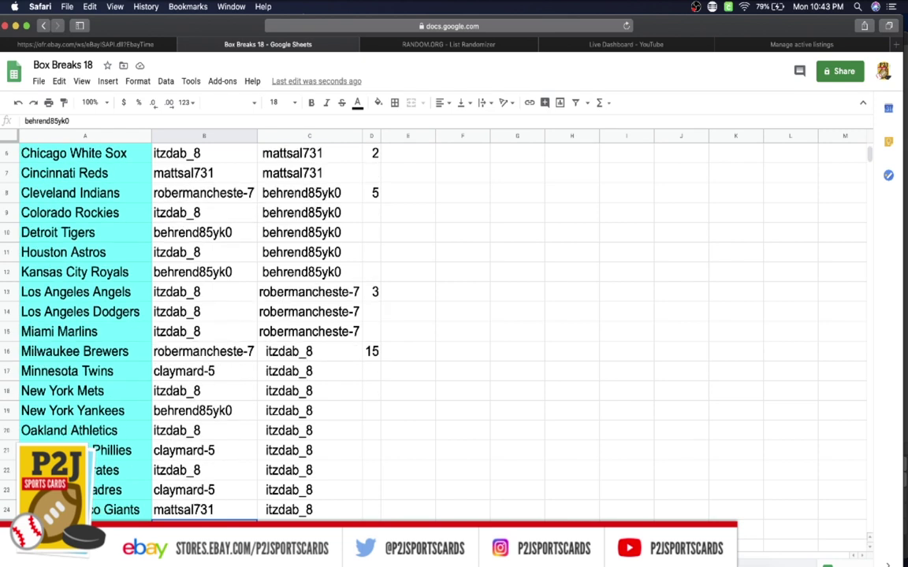
pyautogui.press('Down')
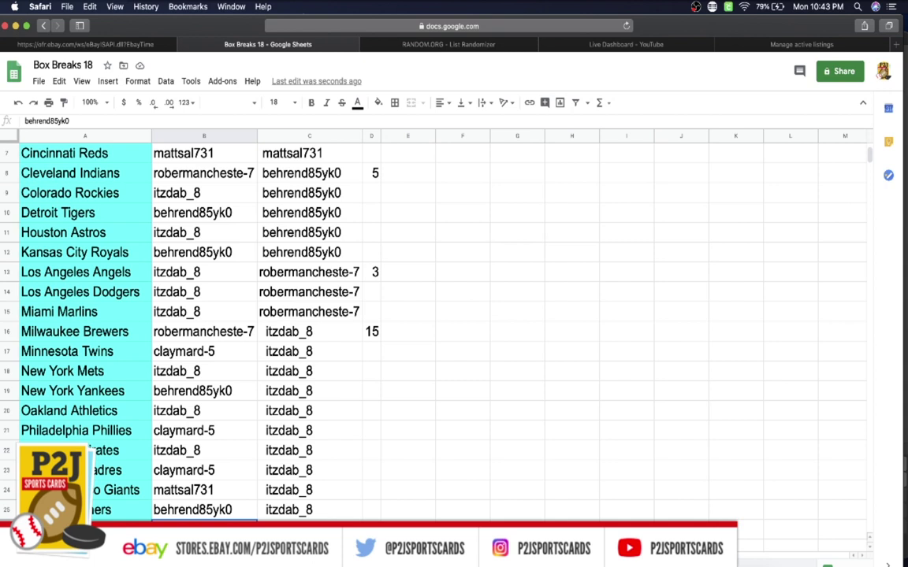
pyautogui.press('Down')
pyautogui.press('Down')
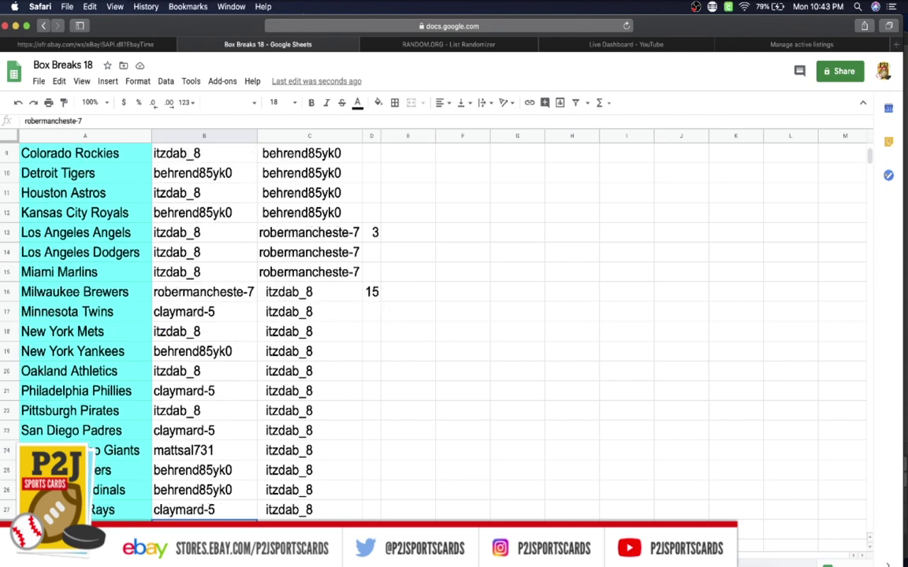
pyautogui.press('Down')
pyautogui.press('Down')
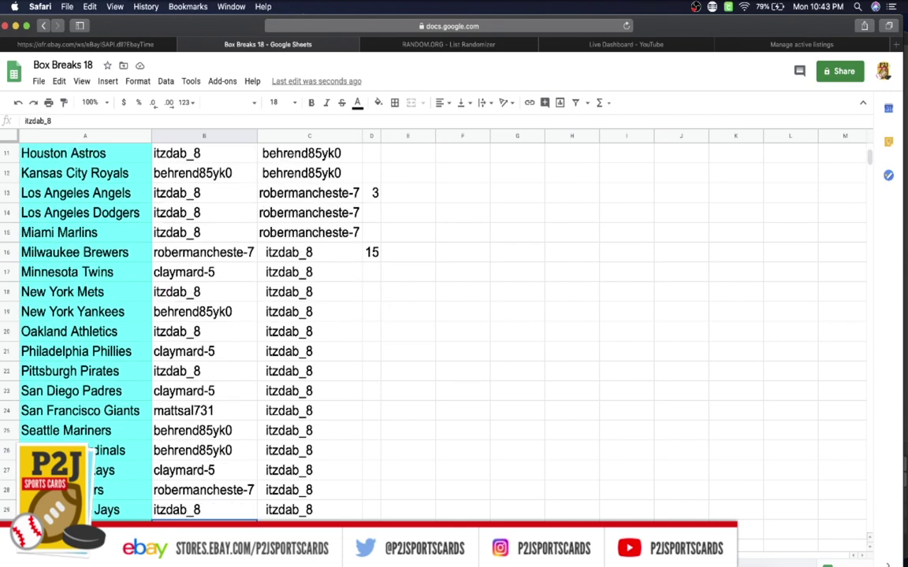
pyautogui.press('Up')
pyautogui.press('Up')
pyautogui.press('Up')
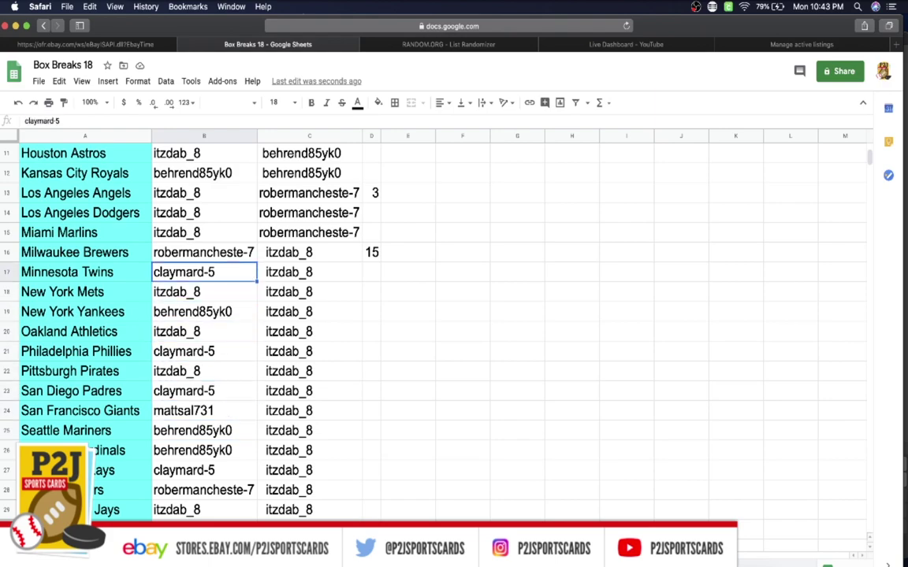
pyautogui.press('Up')
pyautogui.press('Up')
pyautogui.press('Up')
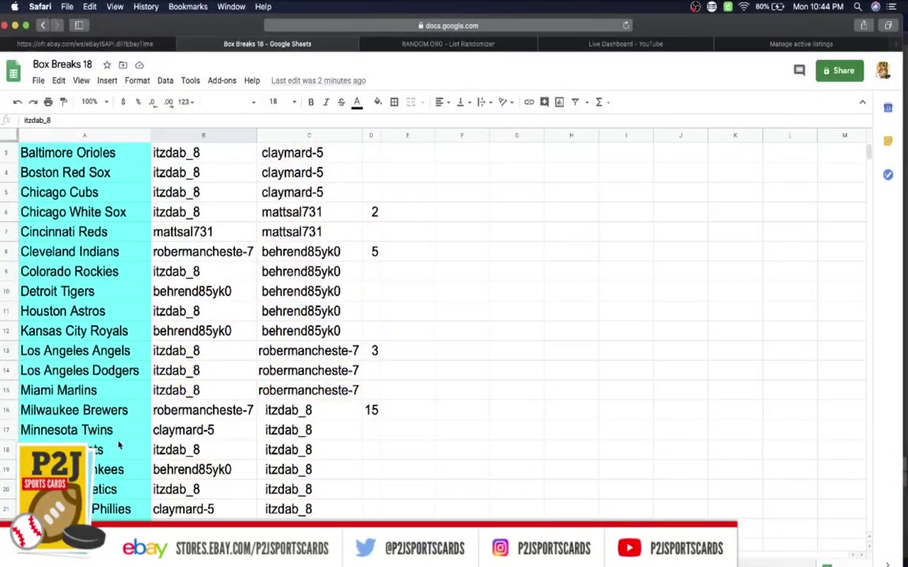
pyautogui.click(175, 450)
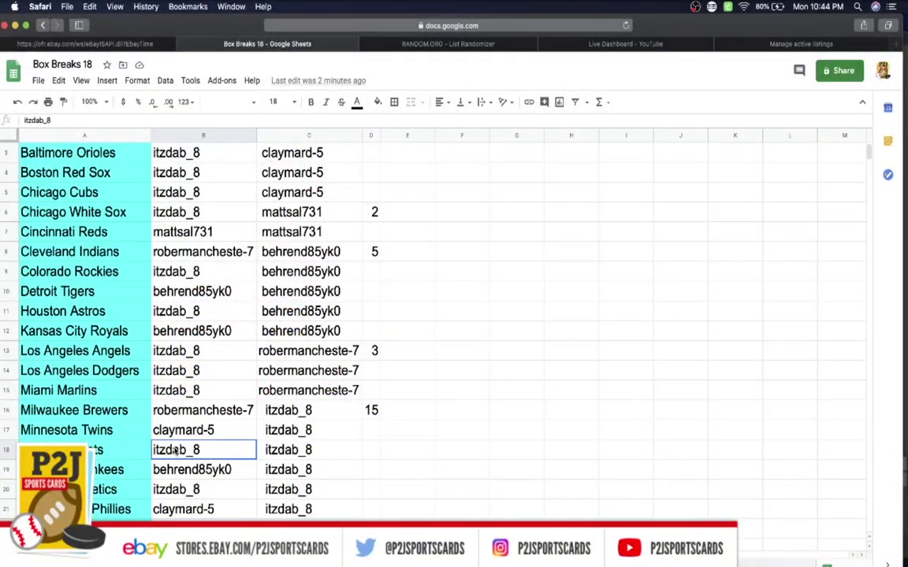